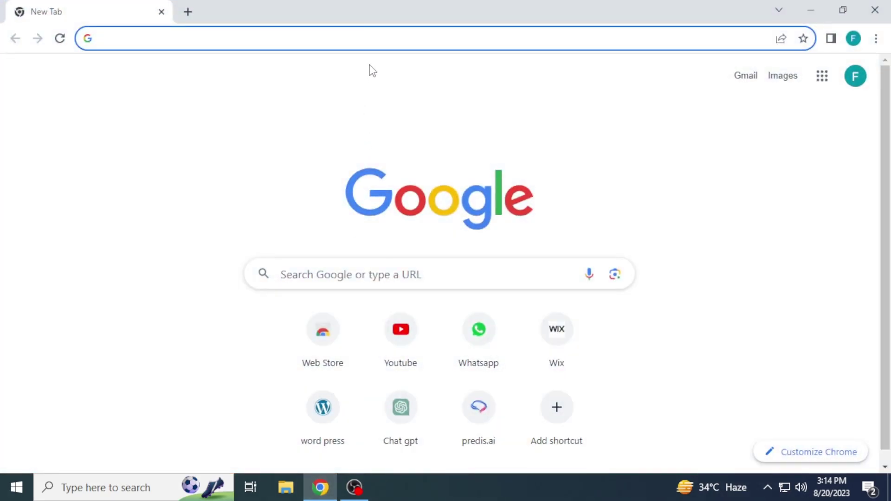
Step: Search Google for 'microsoft teams' and open the Microsoft Teams Log In page
{"action": "left_click", "coordinate": [370, 37]}
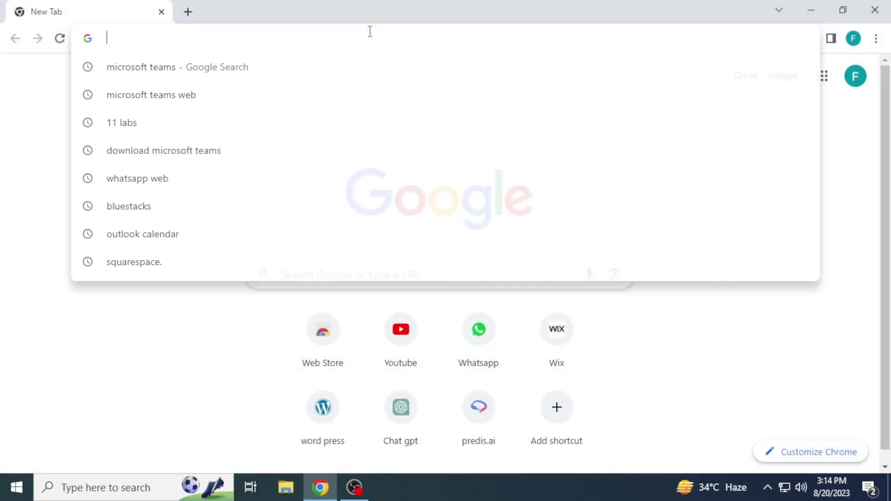
{"action": "type", "text": "microsoft teams"}
{"action": "key", "text": "Return"}
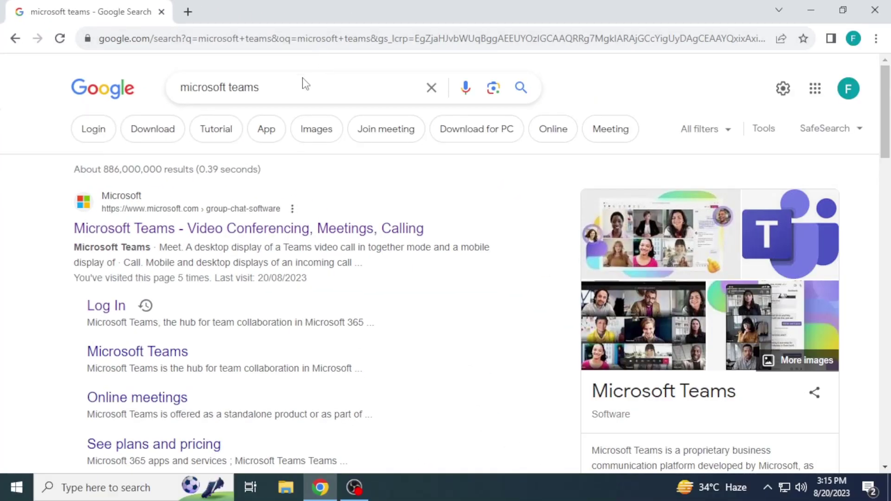
{"action": "left_click", "coordinate": [106, 306]}
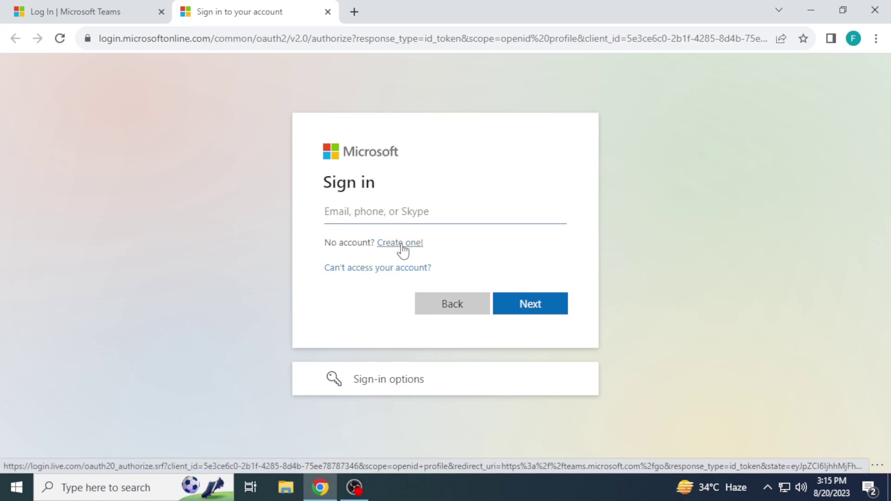
Step: Sign in with the account email and password to reach the Teams page
{"action": "left_click", "coordinate": [395, 212]}
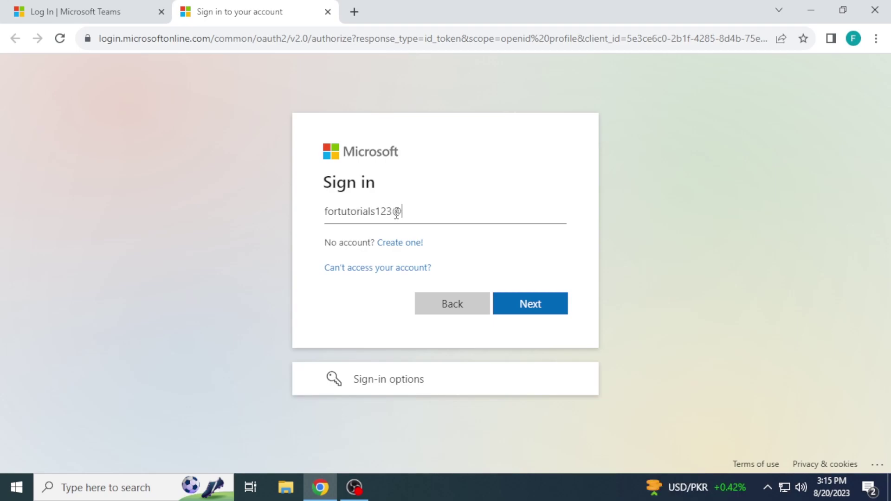
{"action": "left_click", "coordinate": [530, 304]}
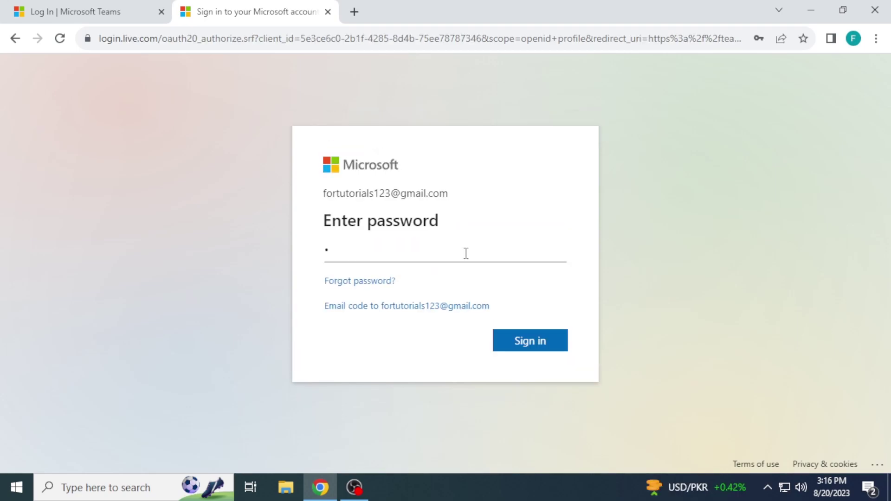
{"action": "left_click", "coordinate": [530, 341]}
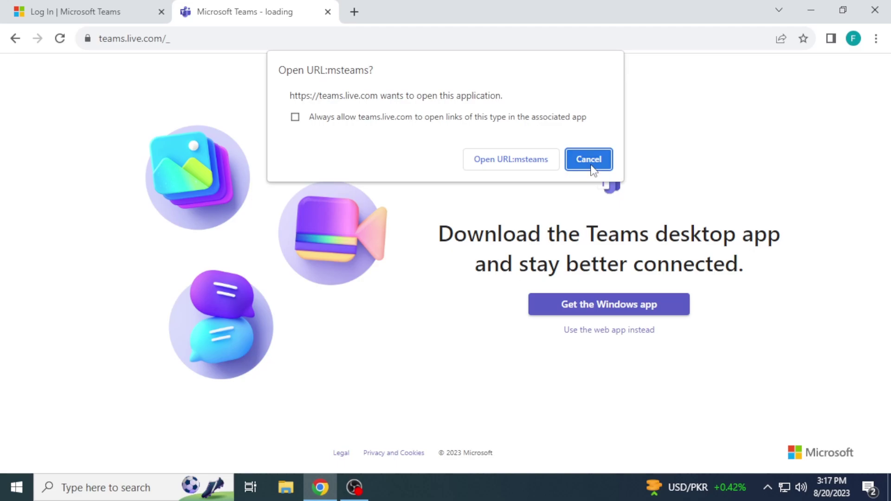
Step: Dismiss the desktop-app prompt, use the Teams web app, and open the 'for tutorials' profile card
{"action": "left_click", "coordinate": [591, 159]}
{"action": "left_click", "coordinate": [597, 331]}
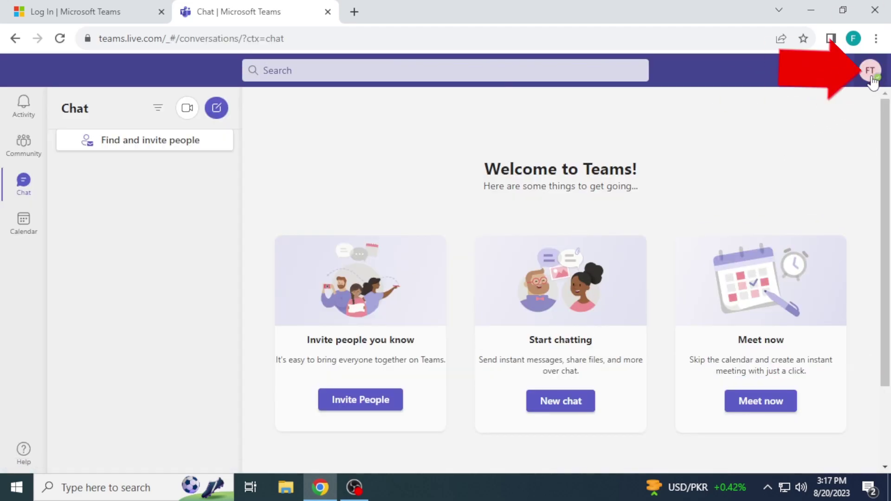
{"action": "left_click", "coordinate": [872, 72]}
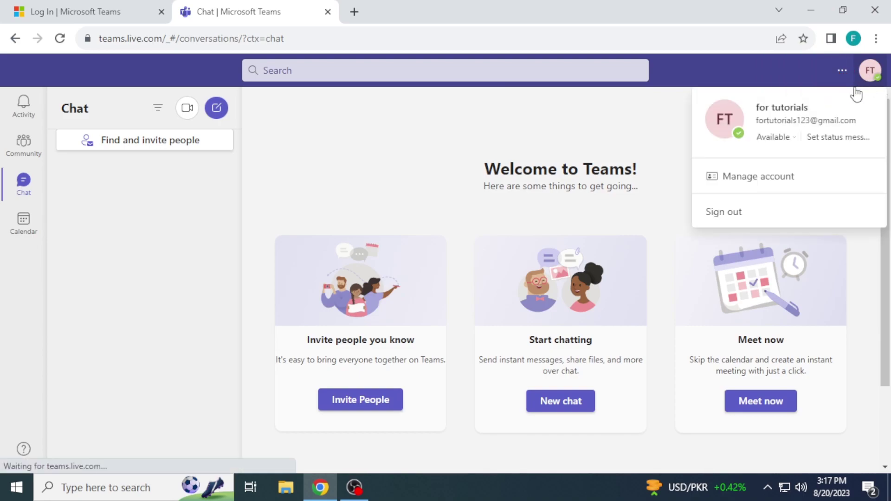
{"action": "left_click", "coordinate": [787, 115]}
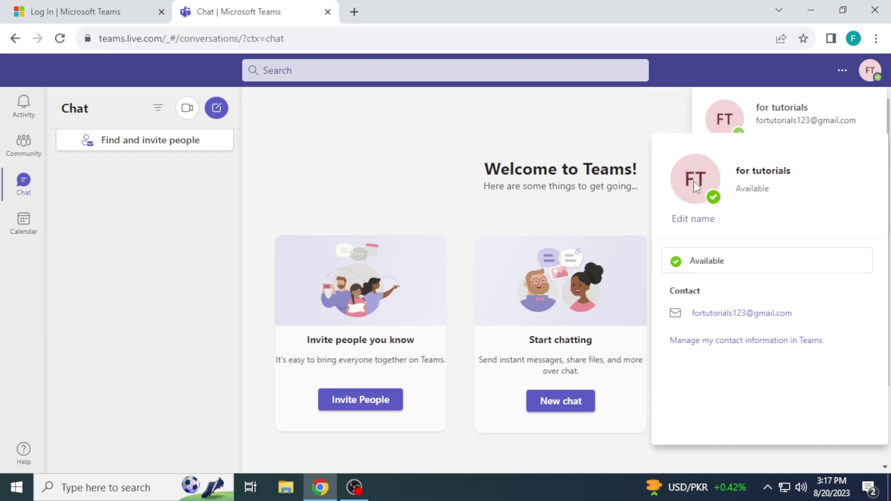
Step: Edit the name to first name 'happy' and last name 'work', and save
{"action": "left_click", "coordinate": [693, 219]}
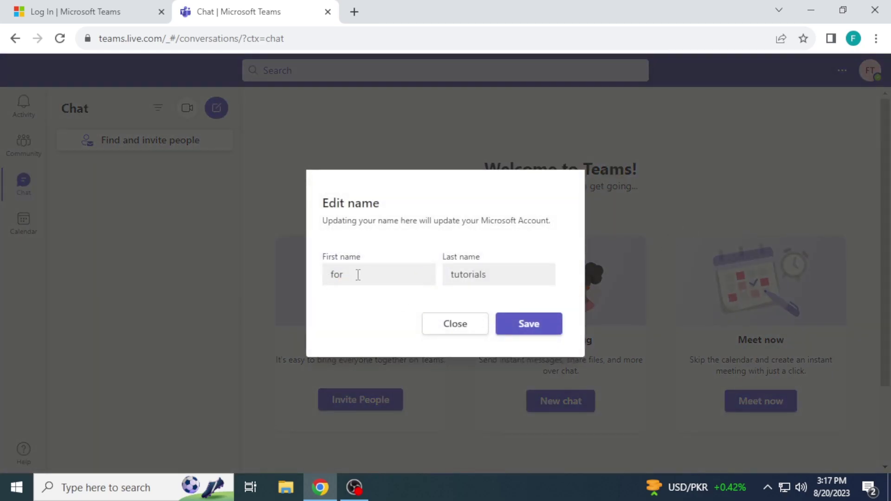
{"action": "left_click", "coordinate": [357, 274]}
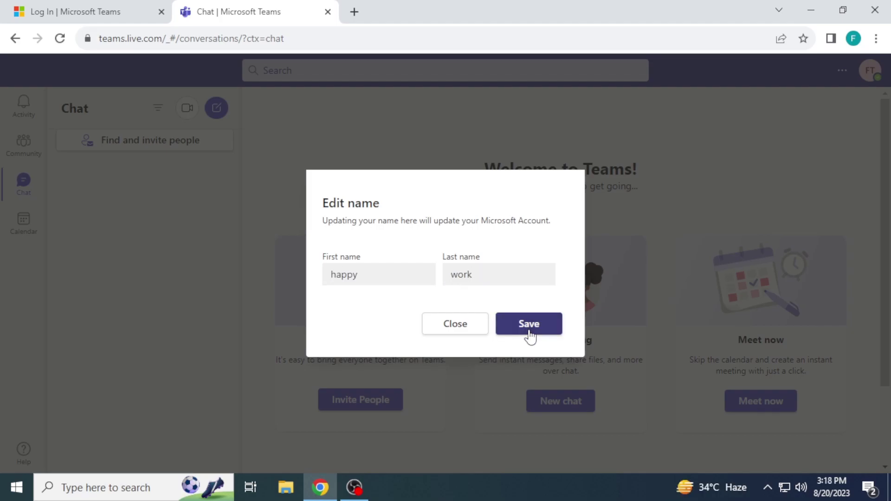
{"action": "left_click", "coordinate": [528, 324]}
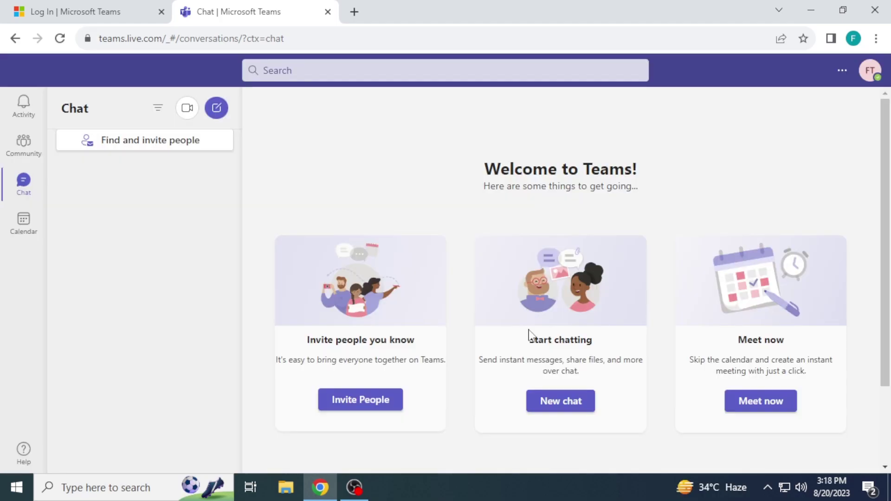
Step: Reload Teams and confirm the profile menu shows 'happy work' with HW initials
{"action": "left_click", "coordinate": [870, 71]}
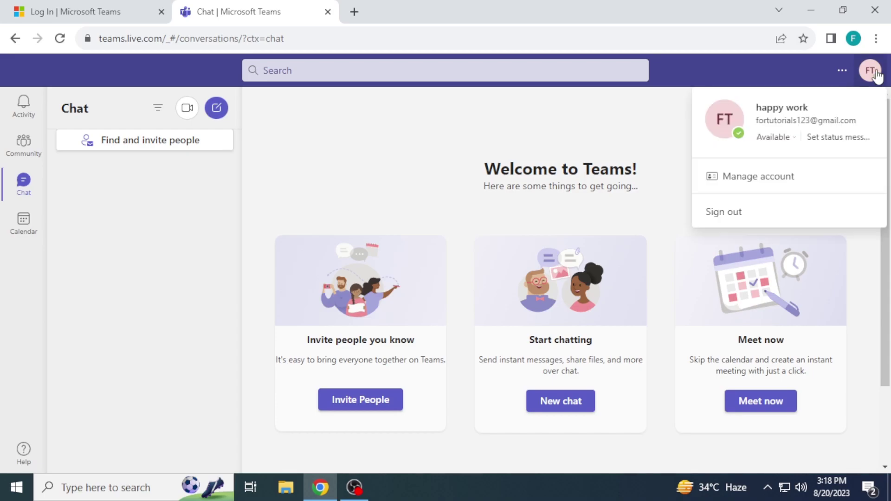
{"action": "left_click", "coordinate": [778, 120]}
{"action": "left_click", "coordinate": [60, 39]}
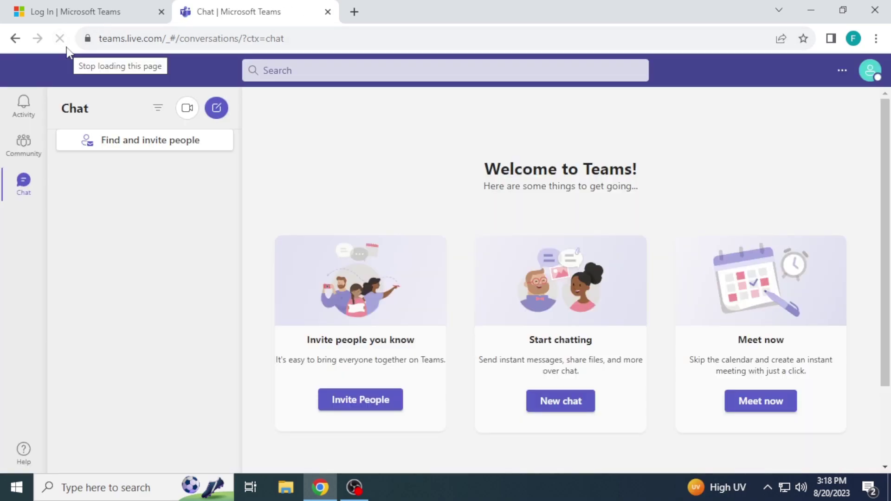
{"action": "left_click", "coordinate": [870, 70]}
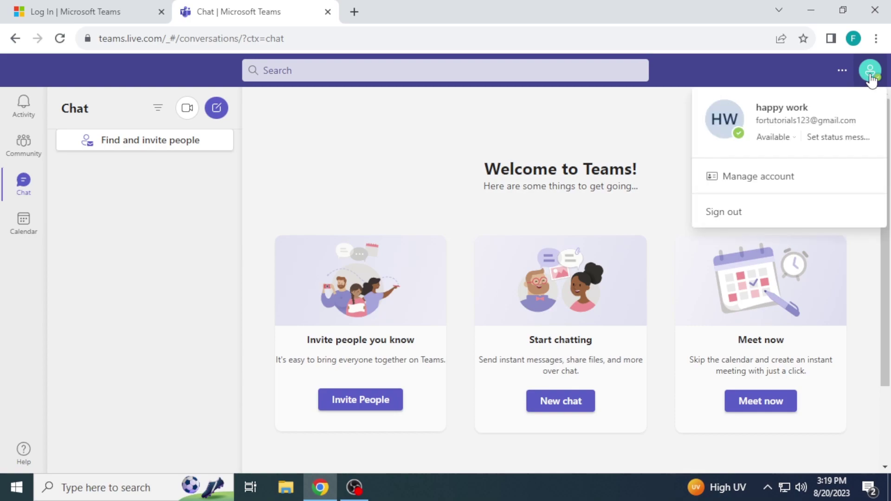